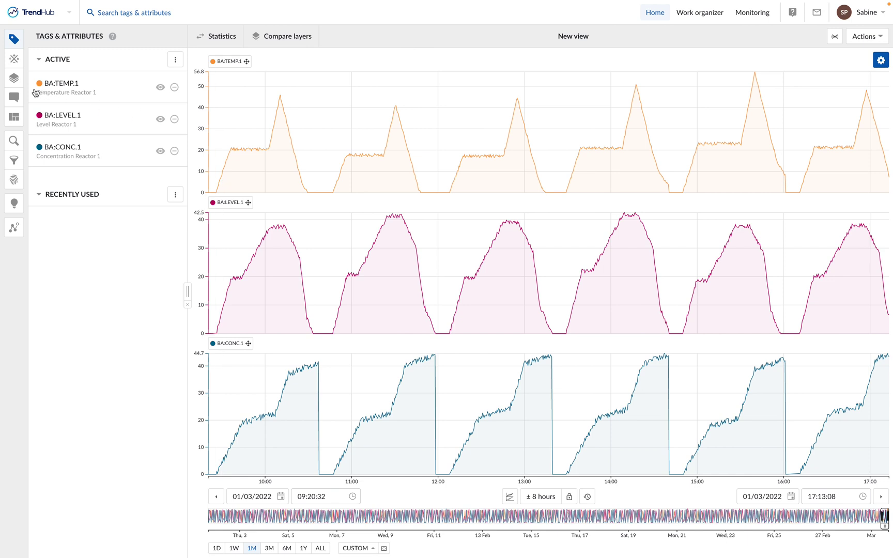
Run a value-based search for BA:TEMP.1 < 52 lasting at least 2 minutes, returning 101 results
click(14, 146)
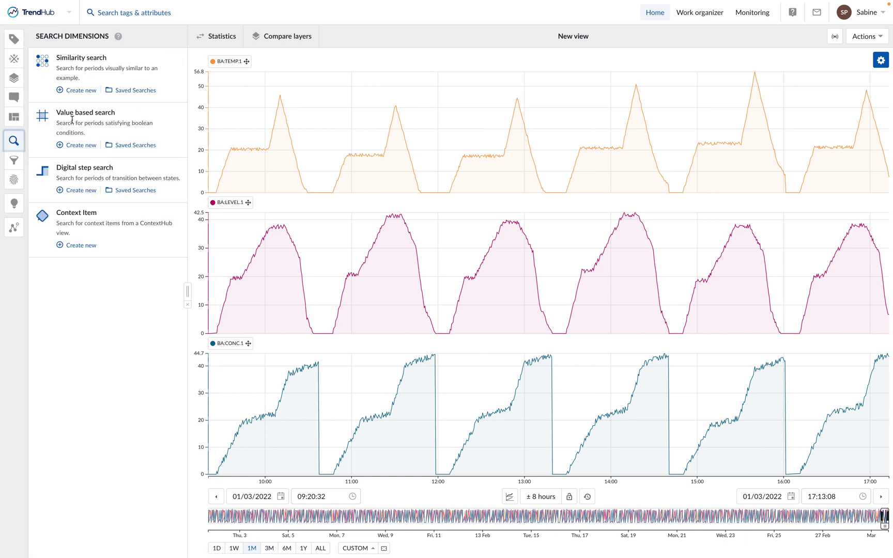
click(83, 145)
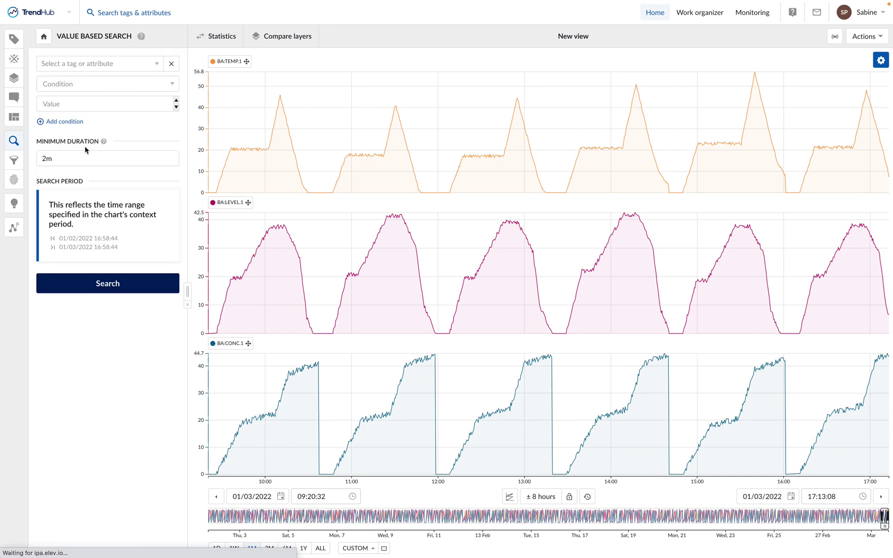
click(92, 64)
click(89, 106)
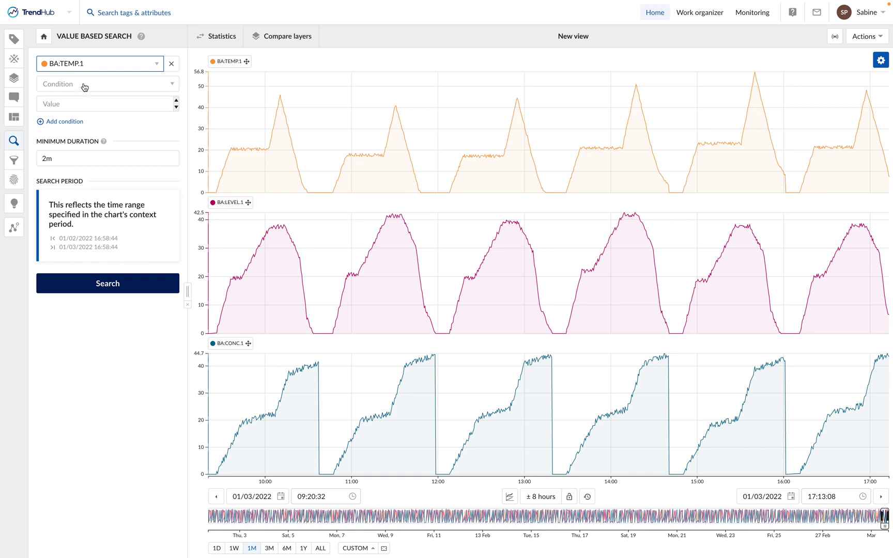
click(84, 85)
click(77, 114)
click(69, 104)
text(52)
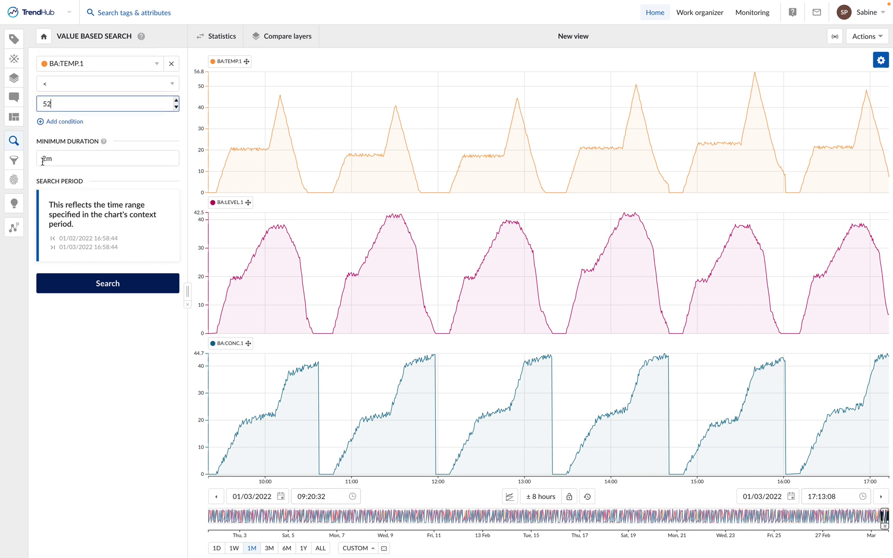
click(103, 282)
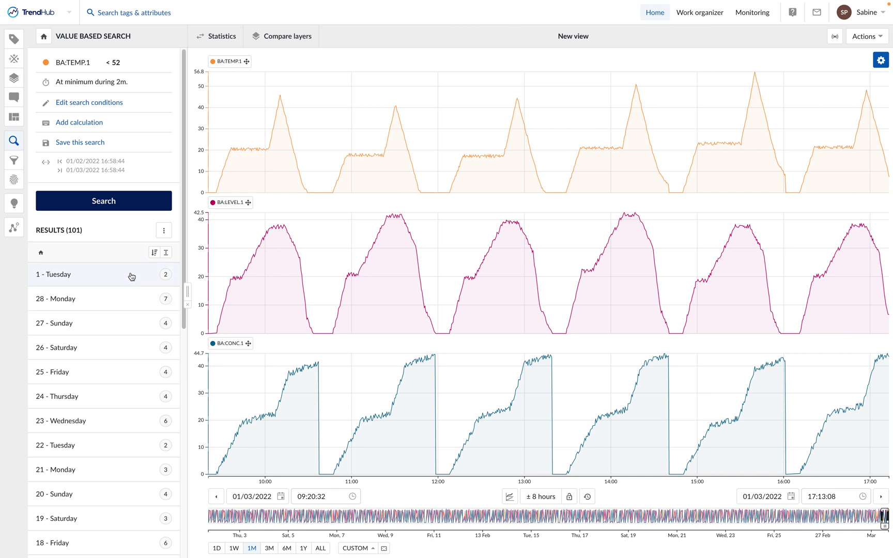
Save the search to My work as 'Excessive Temperature in pharma batch', described 'Risk of bad quality'
click(79, 145)
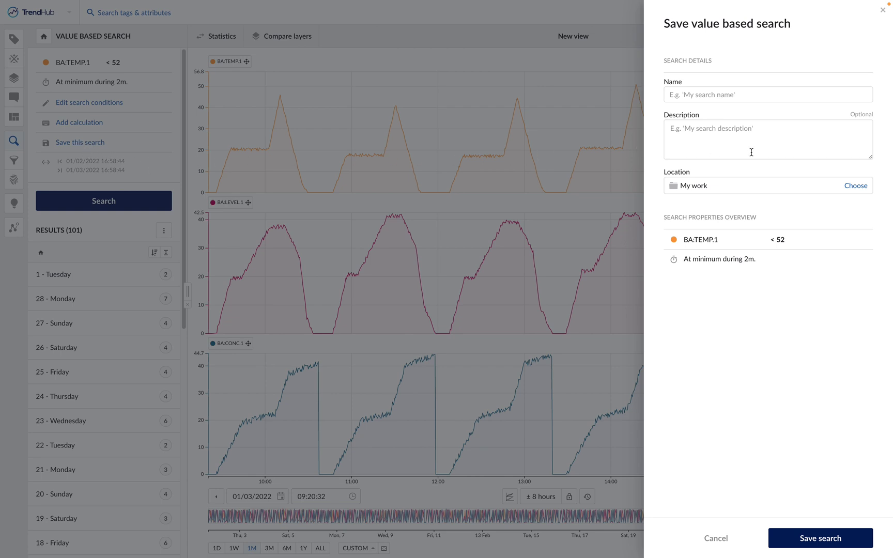
click(753, 94)
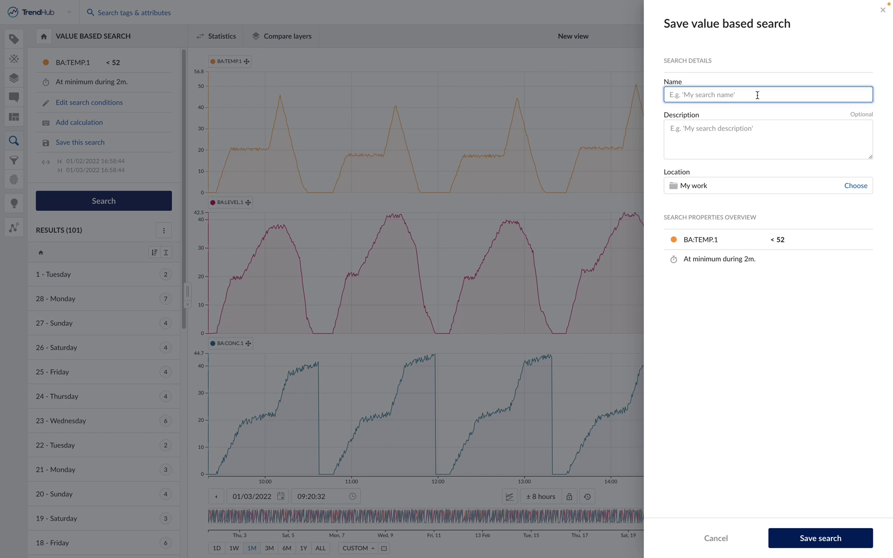
text(Excessive Temperature in pharmm batcha)
click(748, 123)
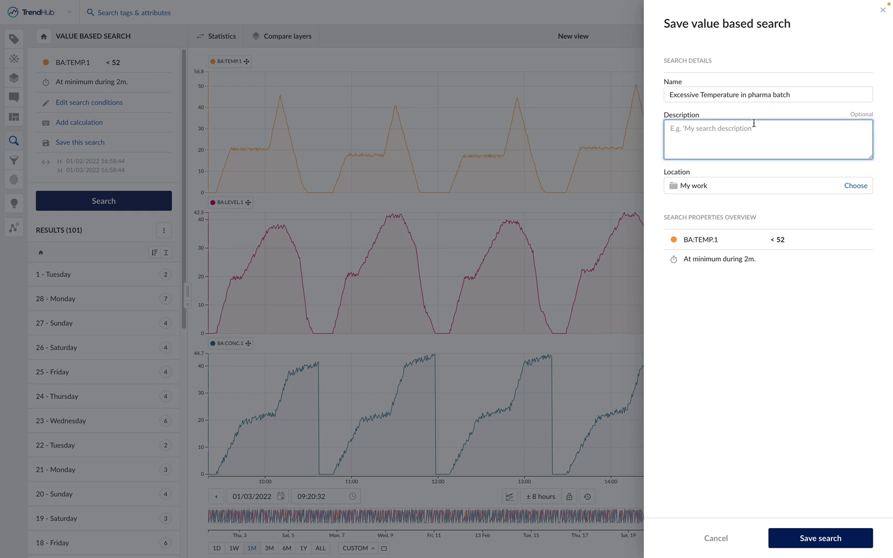
text(Risk of bad quality)
click(713, 196)
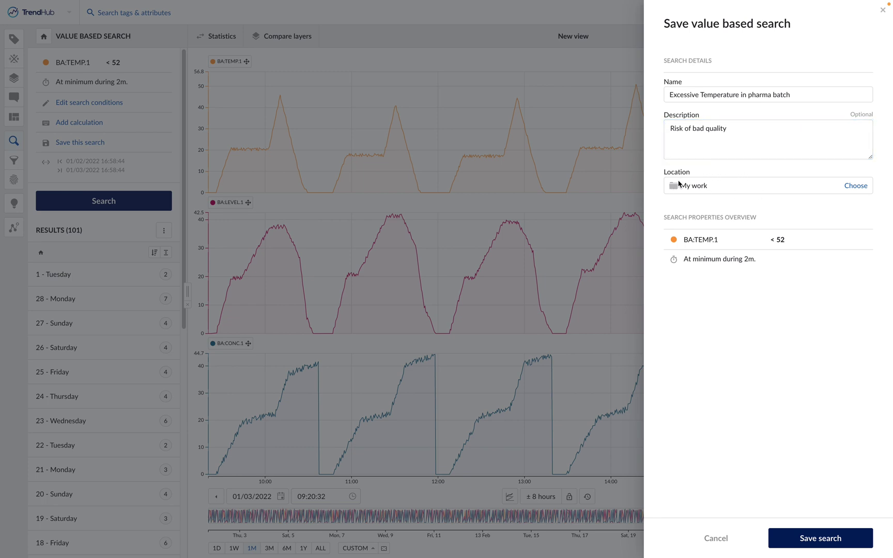
click(812, 544)
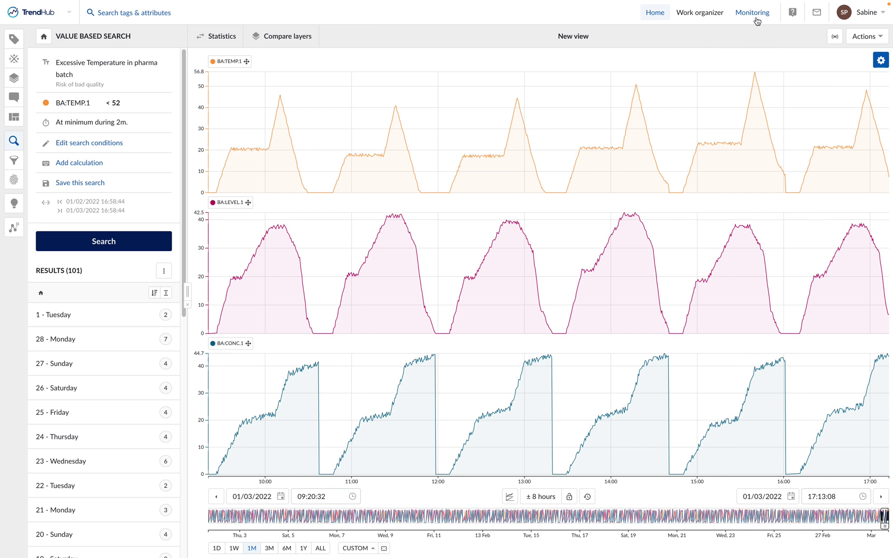
Go to the Monitoring page showing the Active batch, Reactor temp and Golden Batch monitors
click(753, 16)
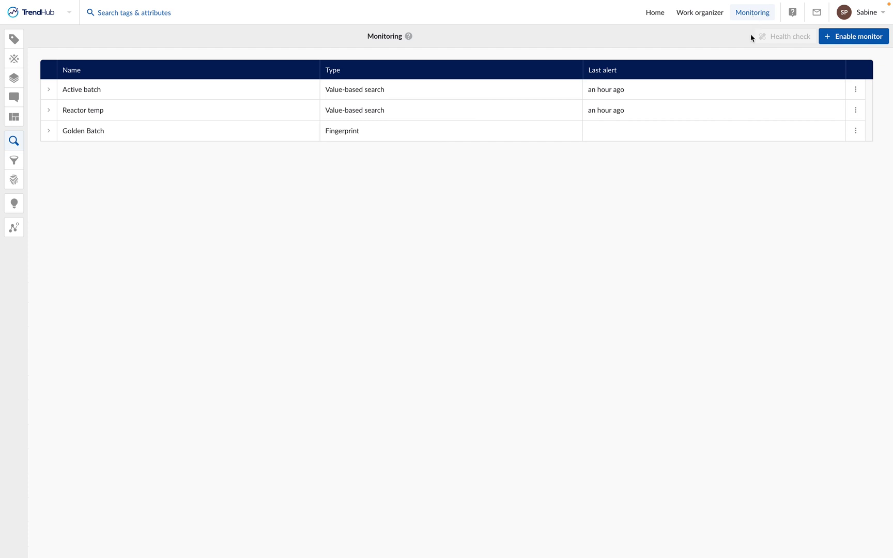
Create a new monitor from the saved 'Excessive Temperature in pharma batch' search
click(854, 41)
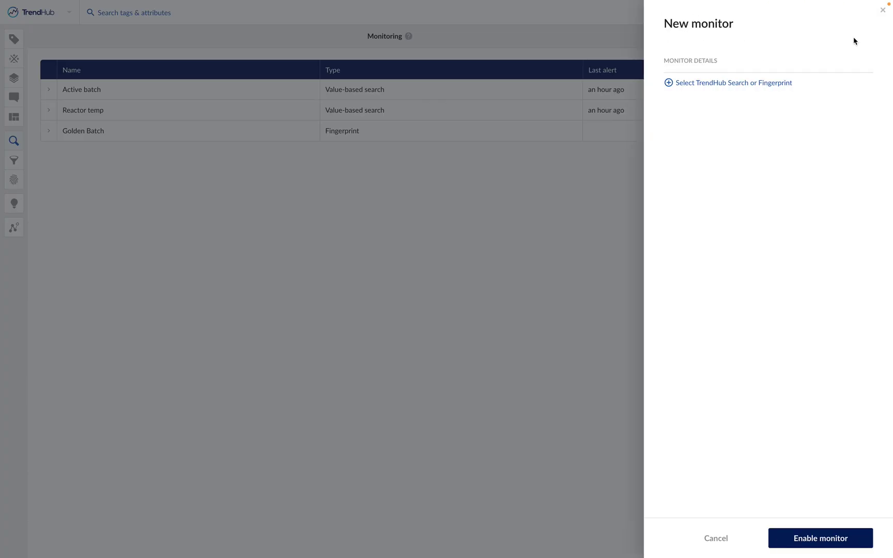
click(762, 88)
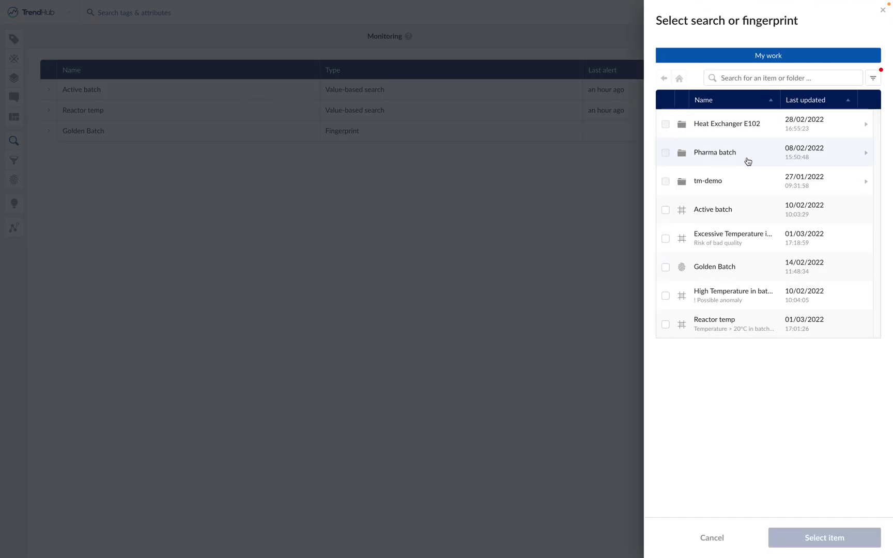
click(734, 243)
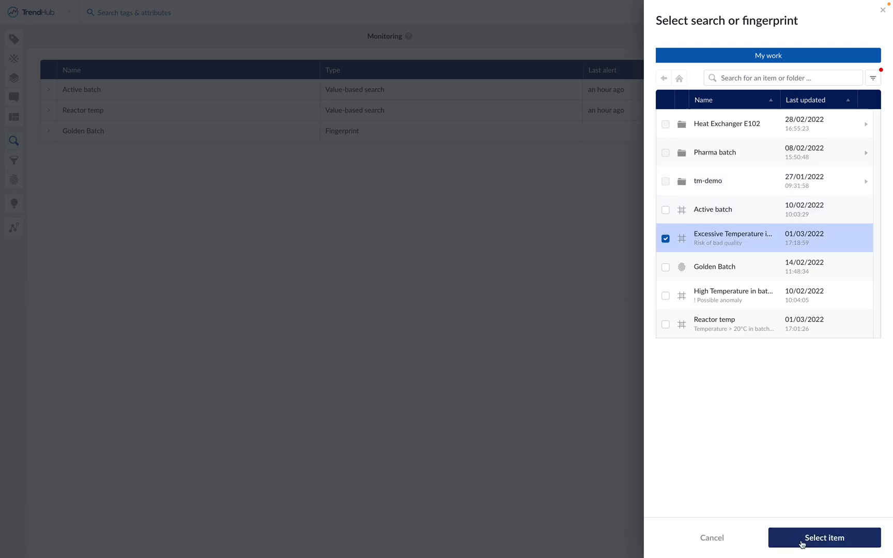
click(810, 540)
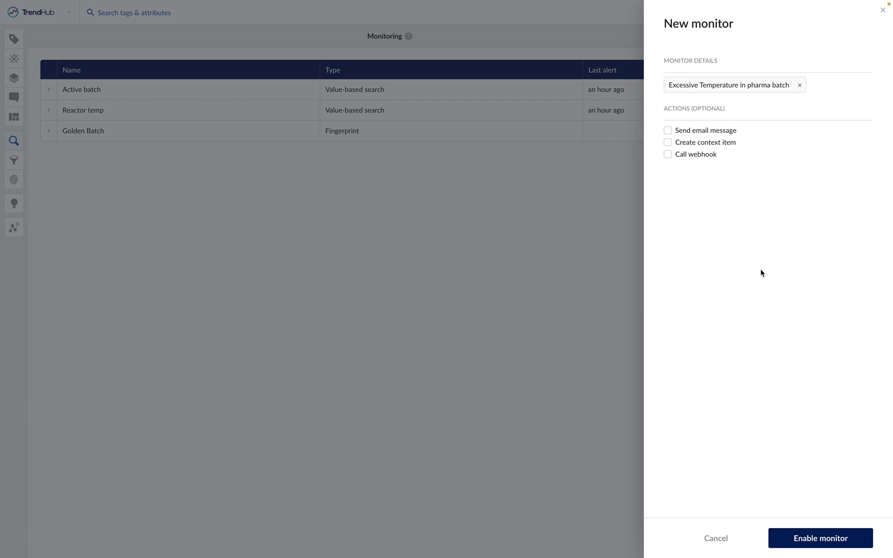
Turn on the Send email message action and add the user's e-mail address as recipient
click(703, 132)
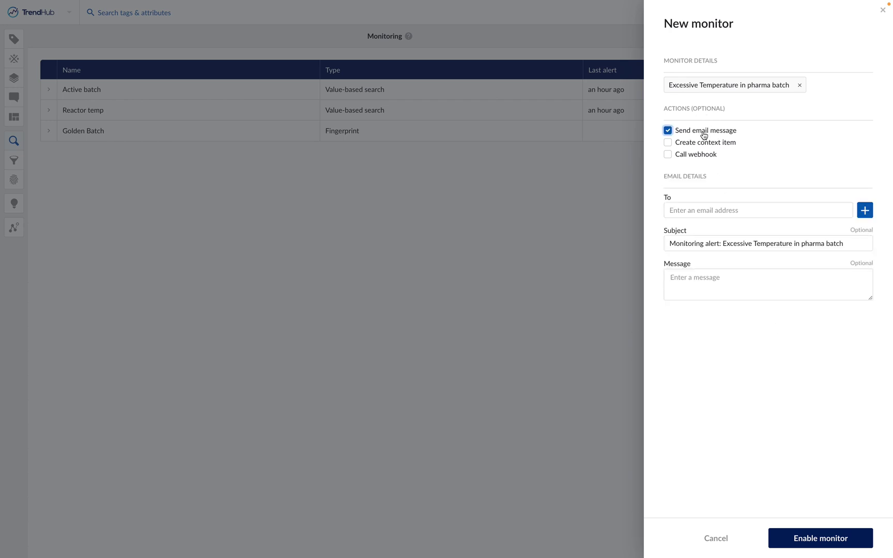
click(713, 209)
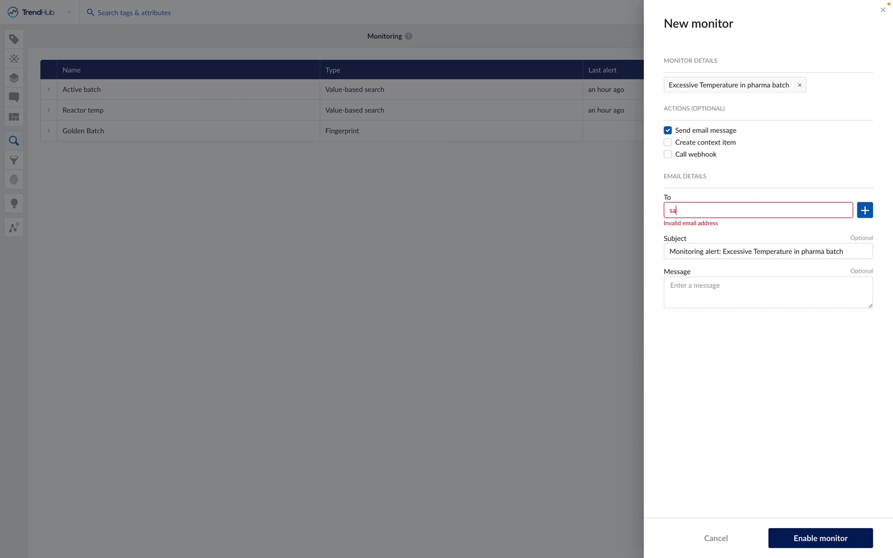
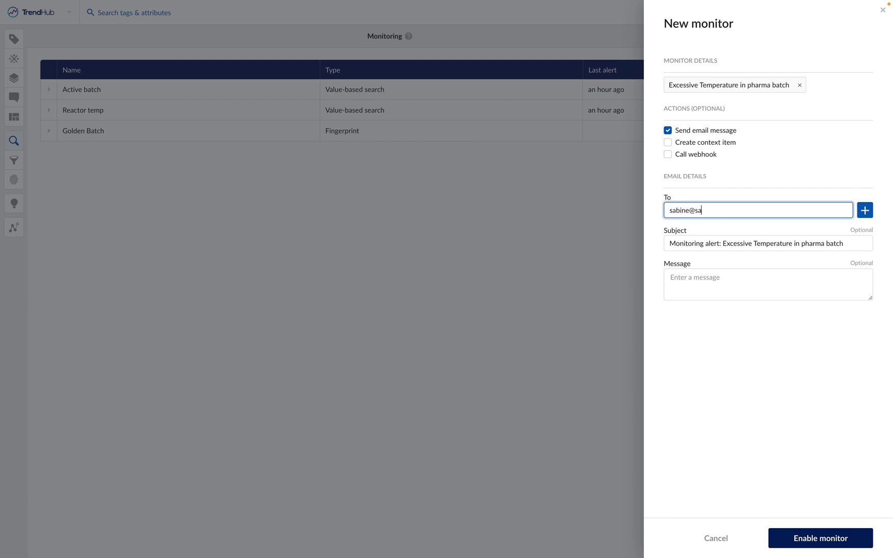
click(865, 210)
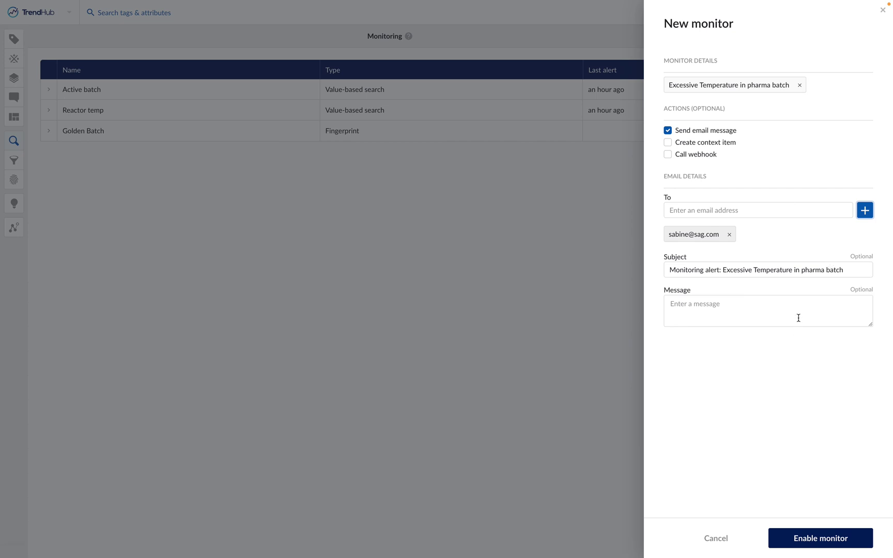
Leave the Create context item and Call webhook actions switched off
click(714, 149)
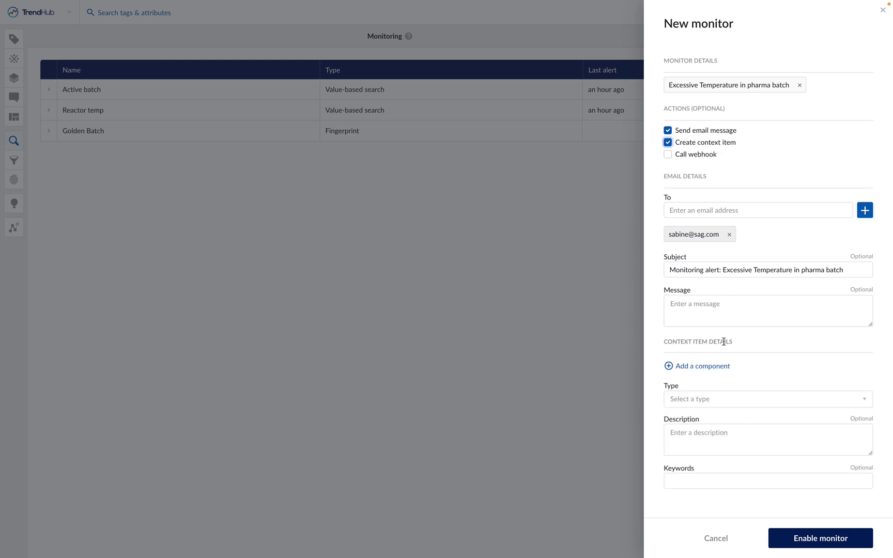
click(682, 156)
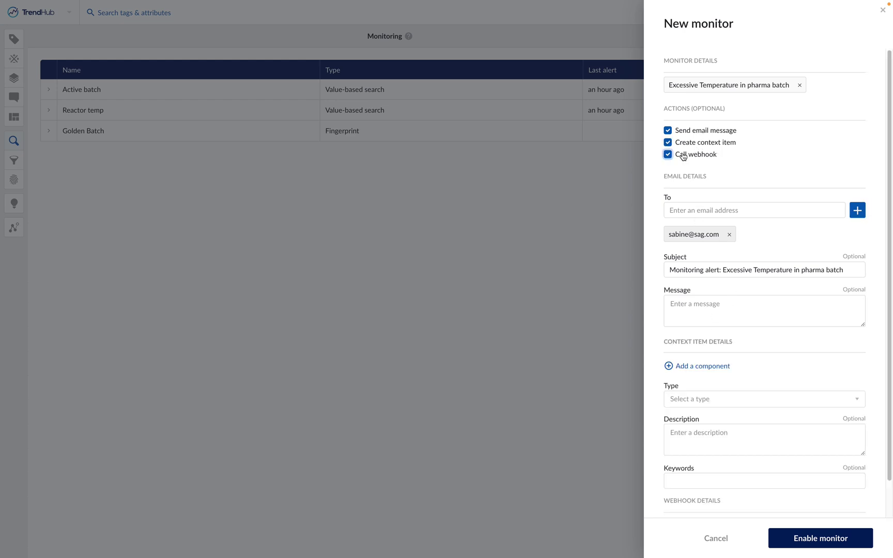
click(682, 155)
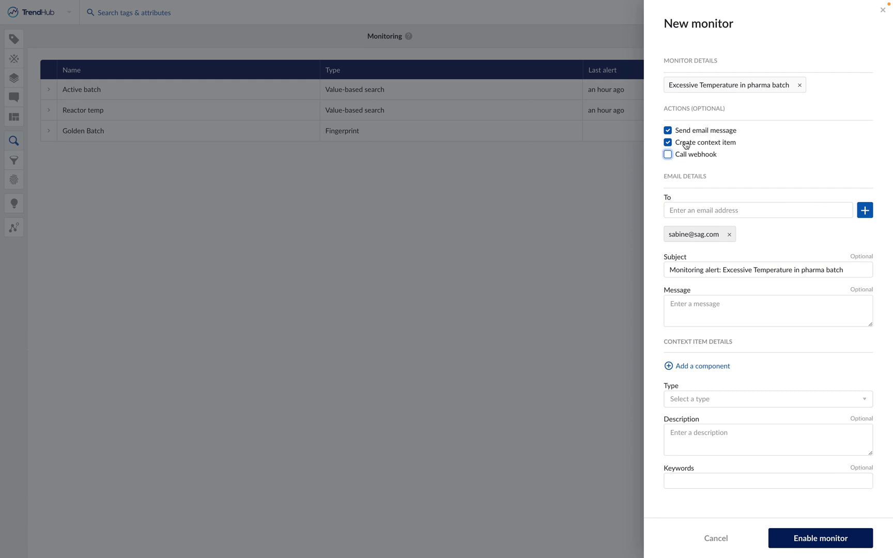
click(684, 145)
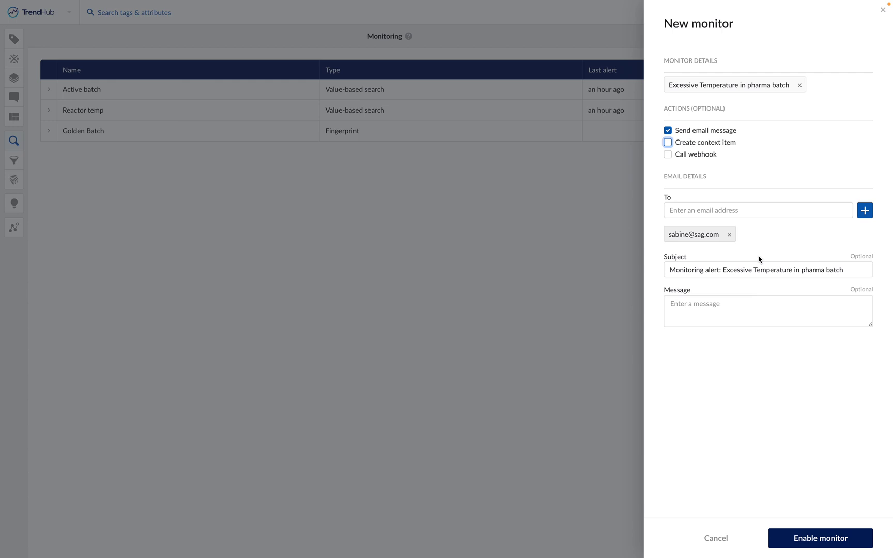
Enable the monitor and expand its Excessive Temperature in pharma batch row, which shows no alerts yet
click(838, 541)
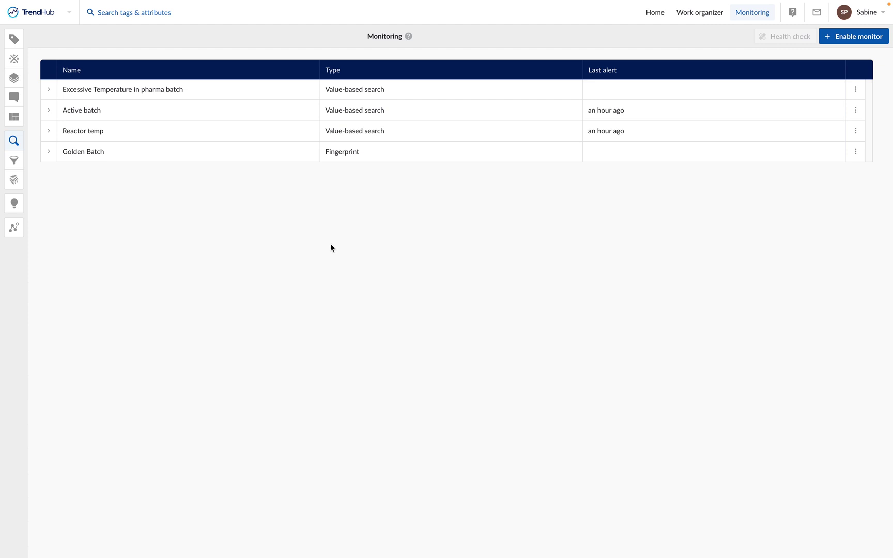
click(258, 96)
Expand Reactor temp to list its 01/03/2022 alert periods, the latest 16:21–16:57 (36m)
click(172, 136)
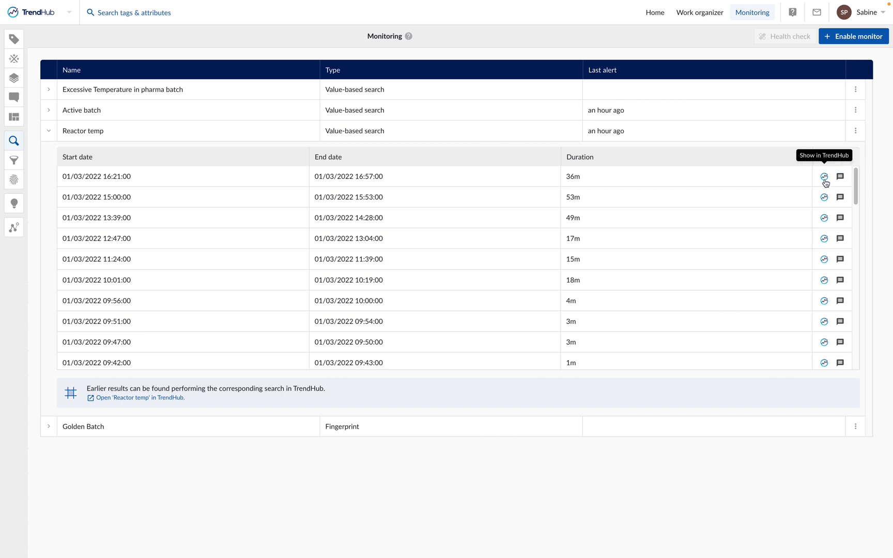
Chart BA:TEMP.1 over Reactor temp's latest alert period, 16:21 to 17:08 on 01/03/2022
click(824, 178)
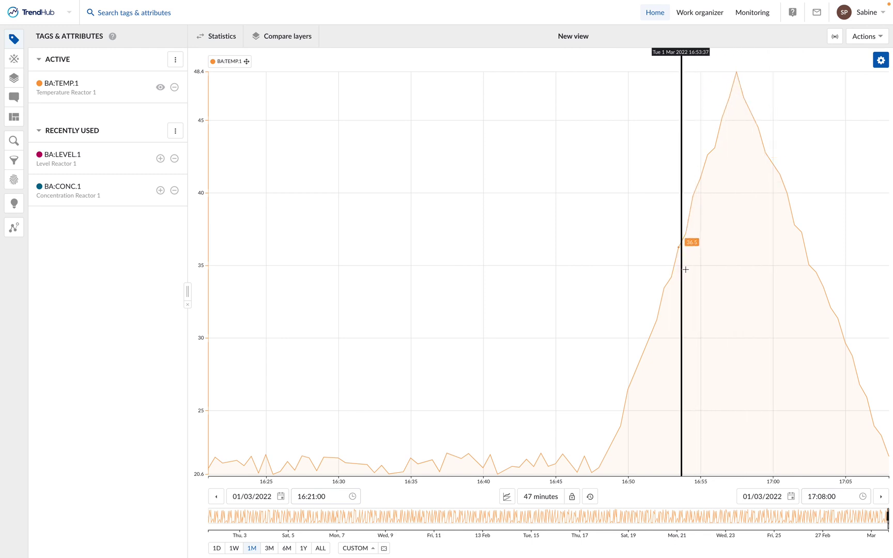
Return to Monitoring and open the Reactor temp monitor's edit/disable options menu
click(751, 15)
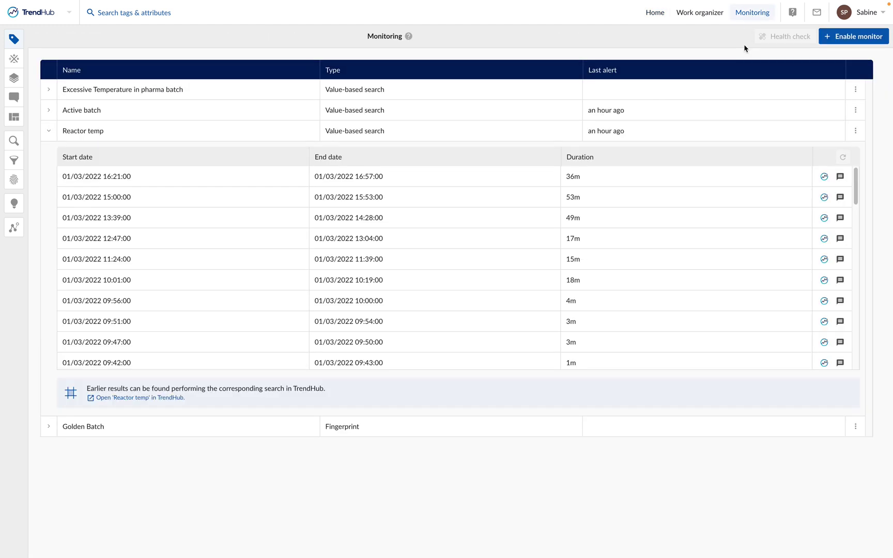
click(857, 131)
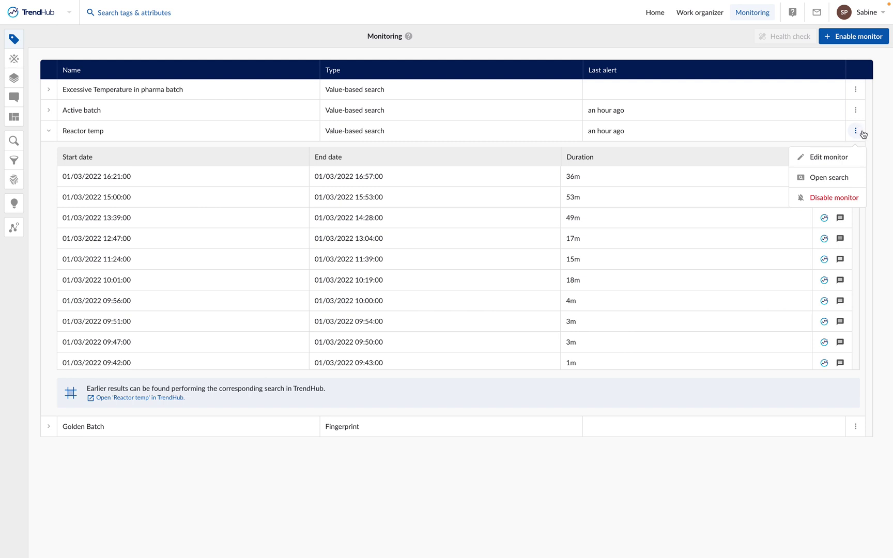